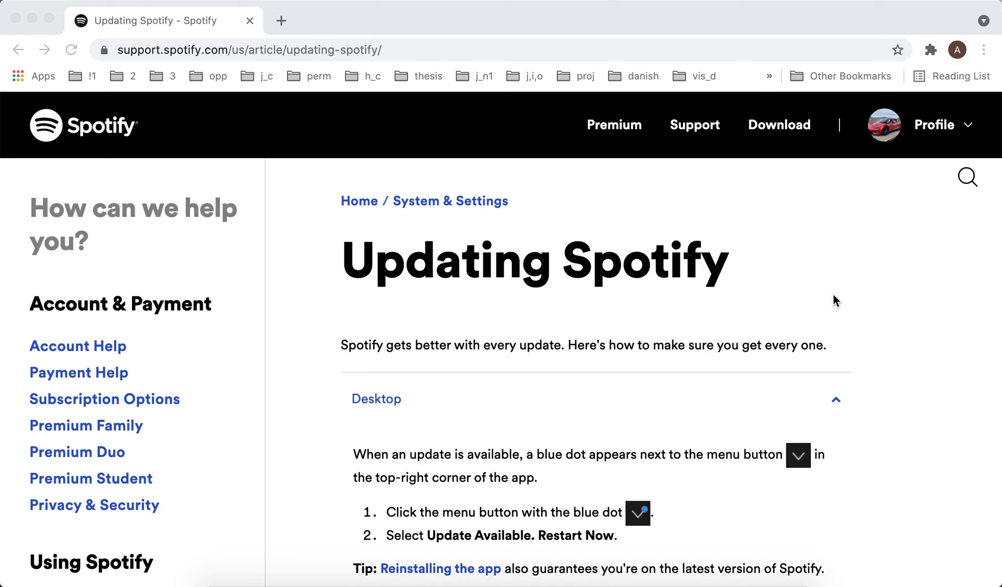
Return from the Spotify app's account menu to the update support article in Chrome.
key(super+Tab)
click(929, 302)
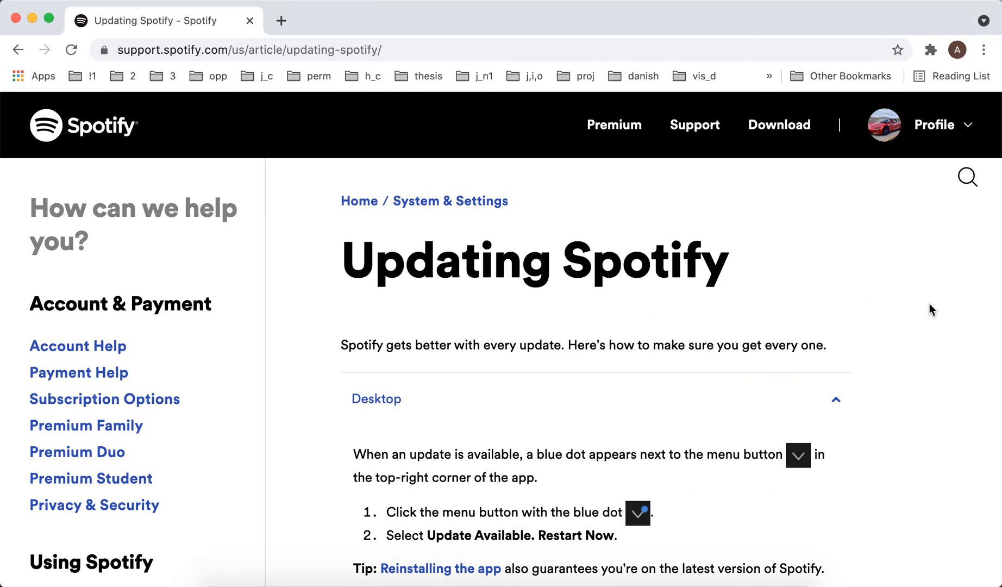
scroll(929, 302, down, 3)
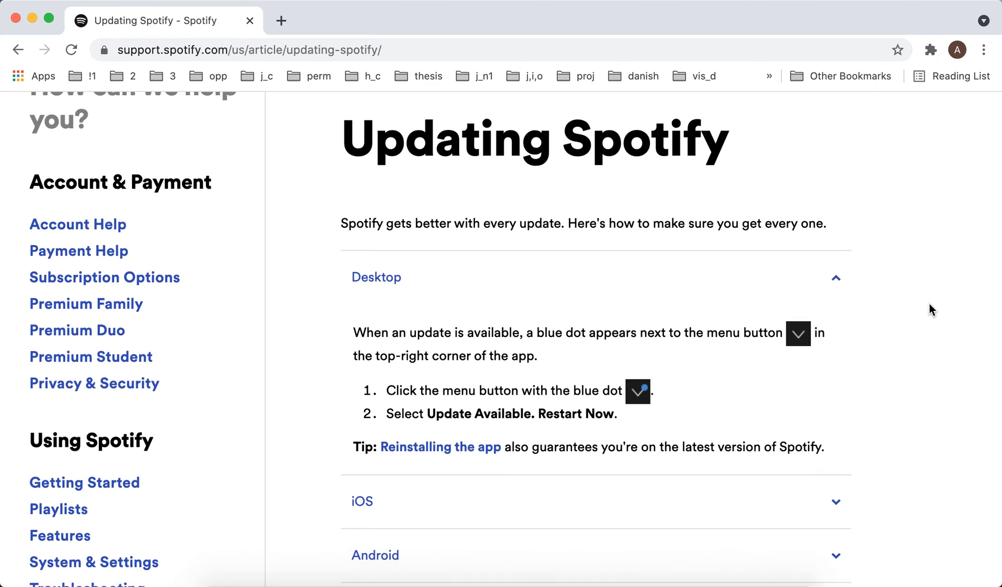
scroll(929, 303, down, 1)
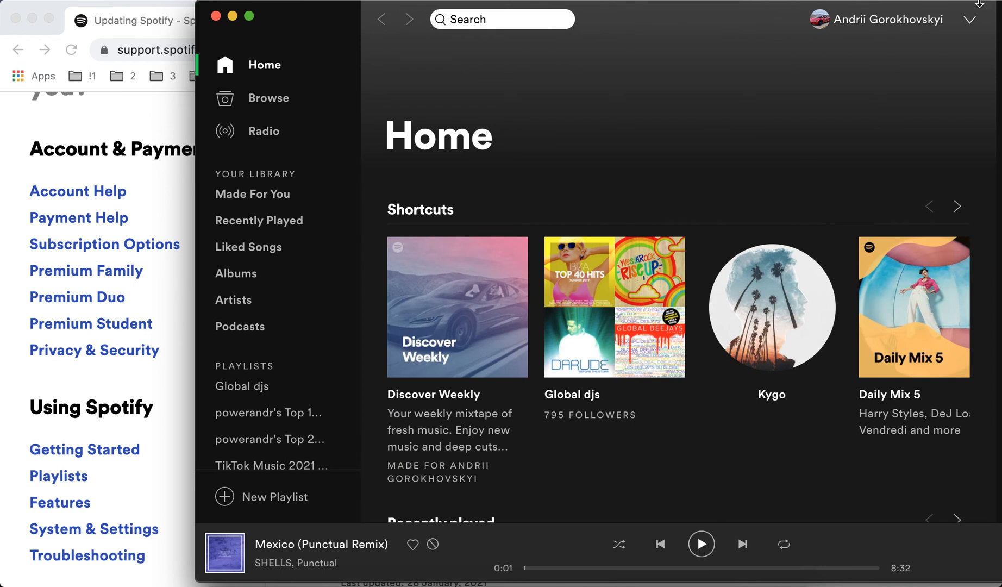
click(969, 20)
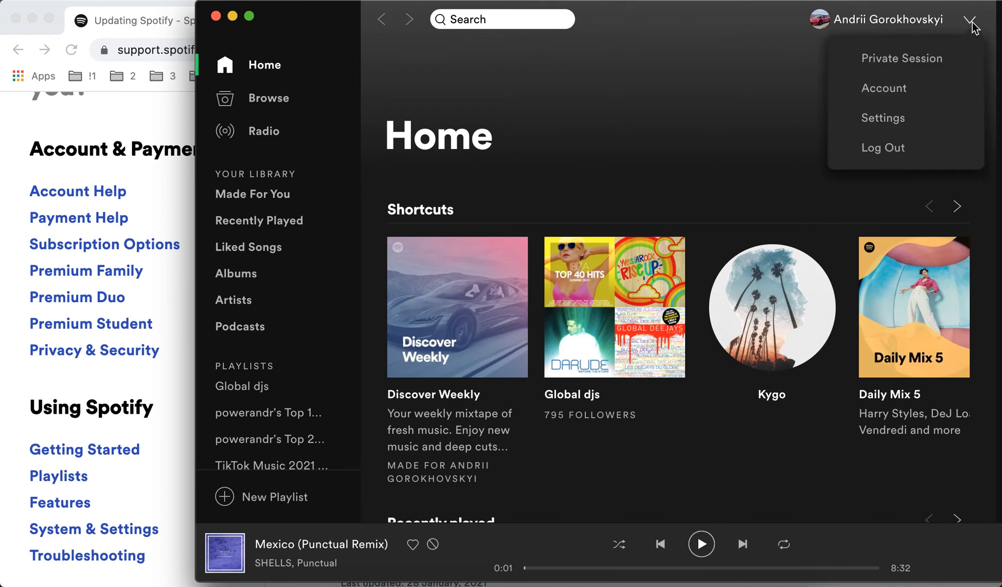
click(178, 119)
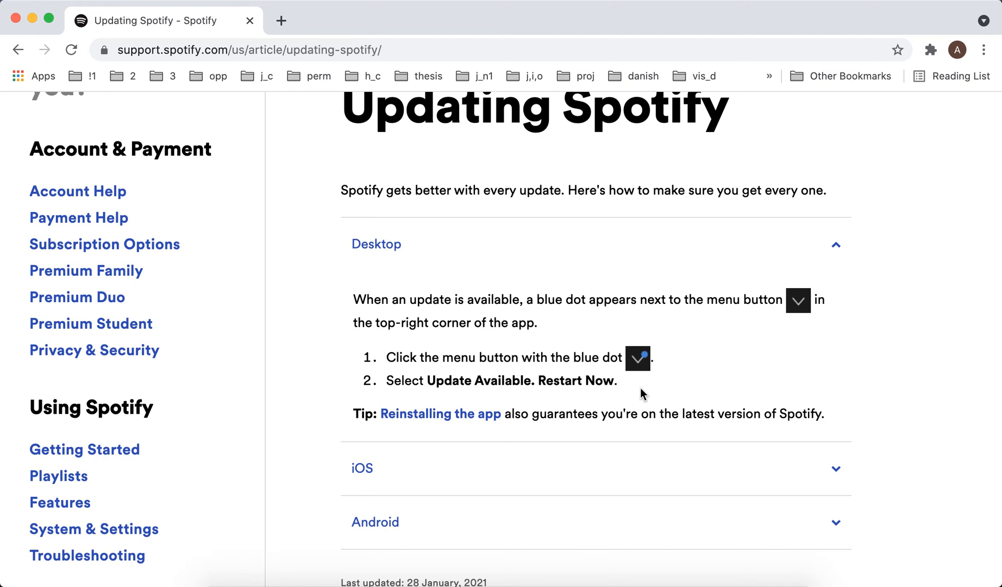
scroll(563, 381, down, 1)
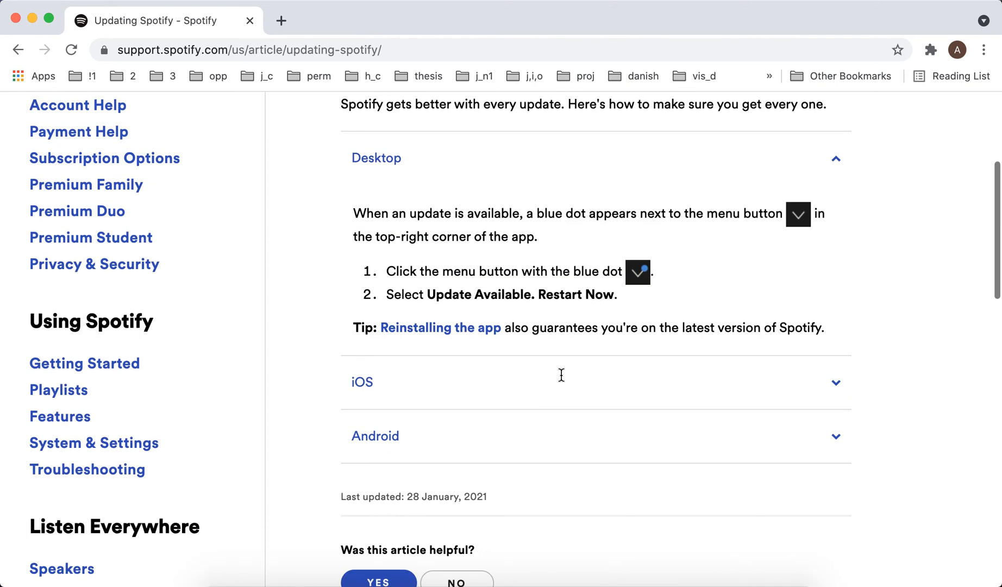
Expand the iOS and Android update instructions and follow the 'Reinstalling the app' link.
click(629, 388)
scroll(629, 388, down, 3)
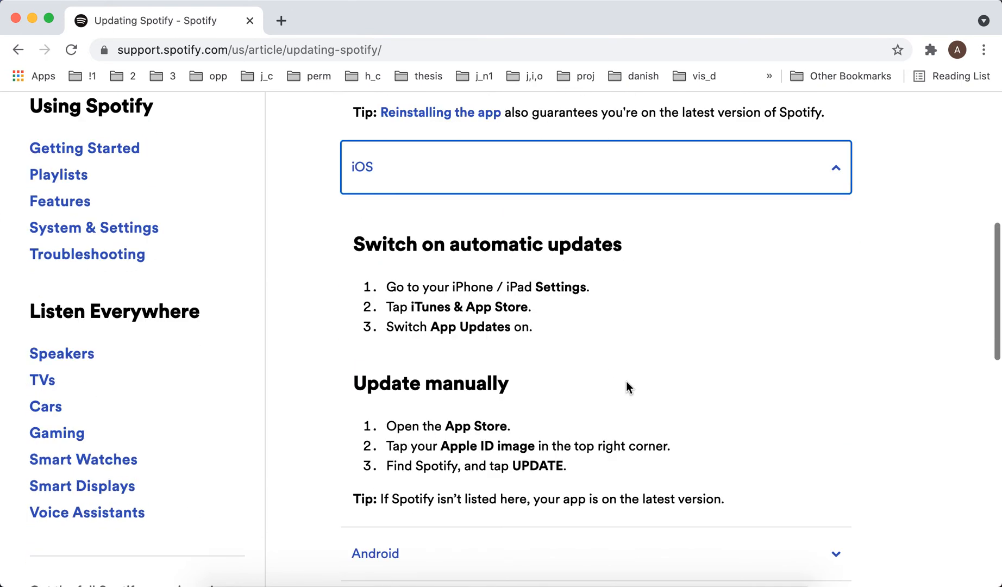
scroll(626, 381, down, 1)
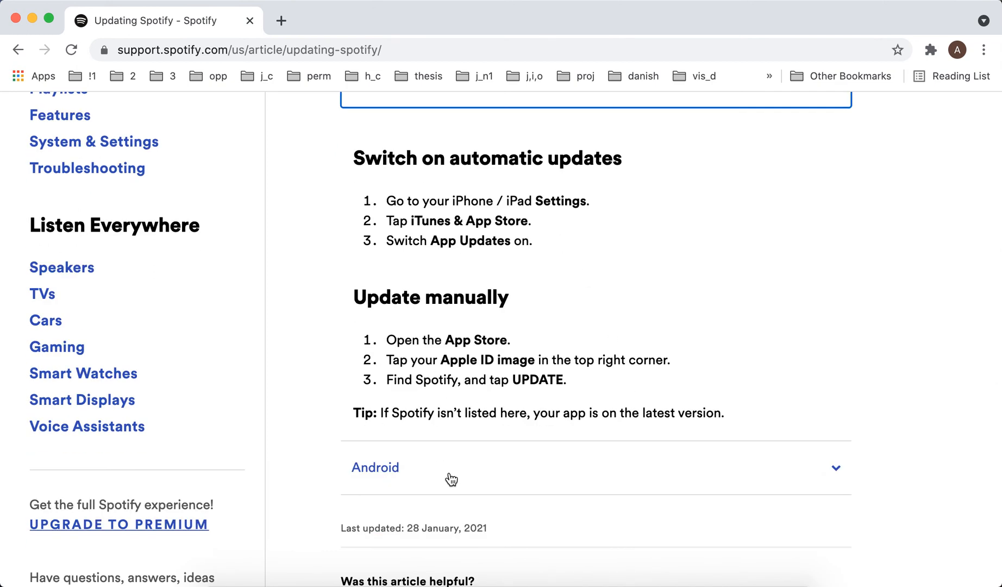
scroll(451, 479, down, 2)
scroll(451, 479, up, 1)
scroll(451, 479, up, 3)
scroll(451, 479, up, 2)
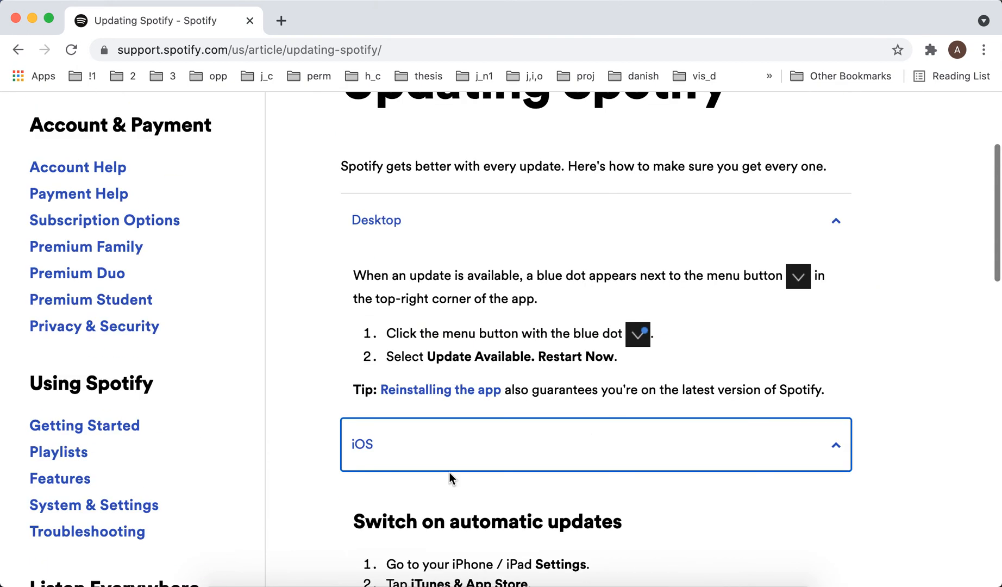
scroll(450, 472, down, 3)
scroll(447, 450, down, 1)
click(447, 450)
scroll(447, 450, up, 3)
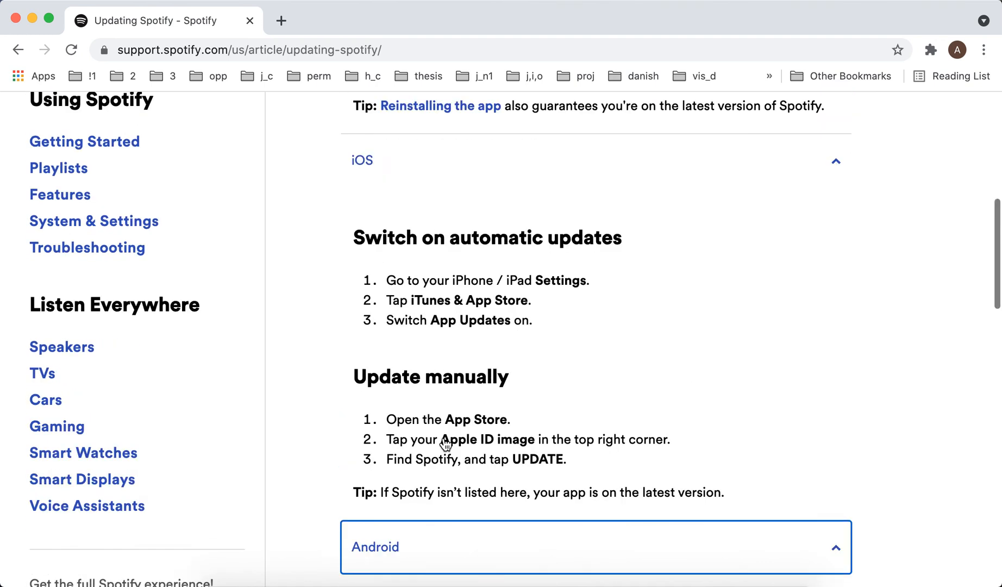
scroll(448, 450, up, 8)
scroll(445, 443, up, 2)
scroll(474, 452, down, 2)
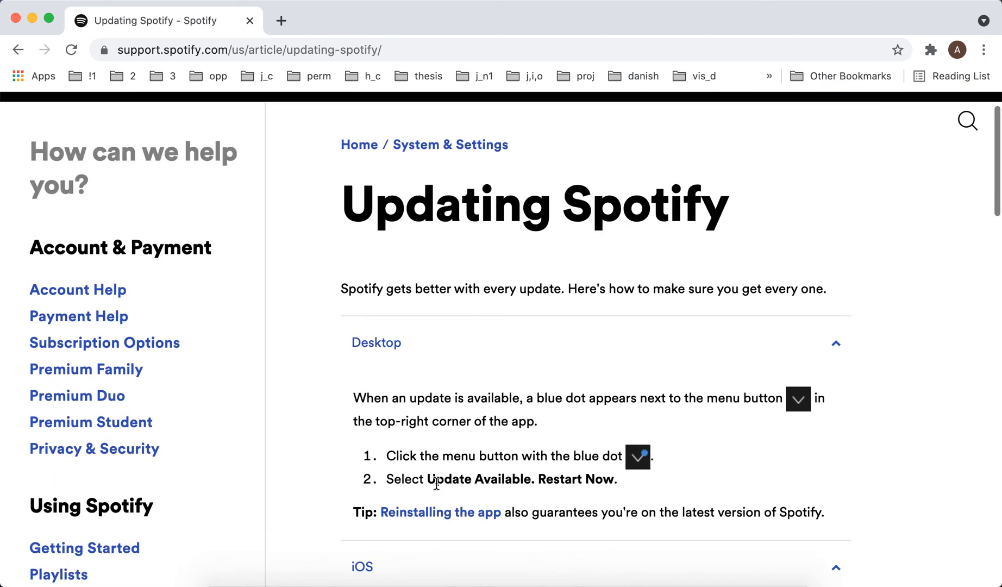
click(429, 517)
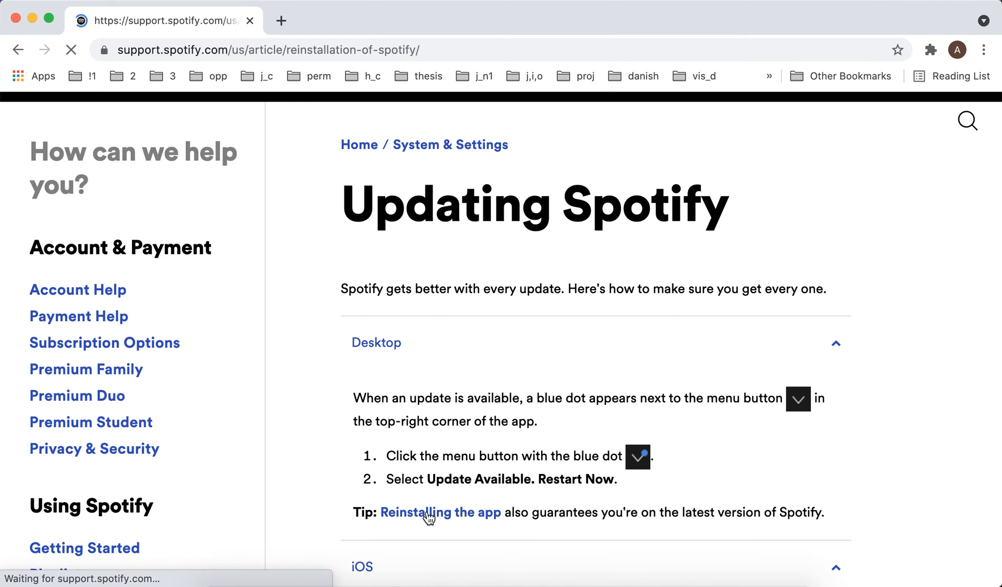
scroll(565, 340, down, 1)
Expand the Mac reinstall steps, glance at the Spotify app, and come back to the article.
click(519, 386)
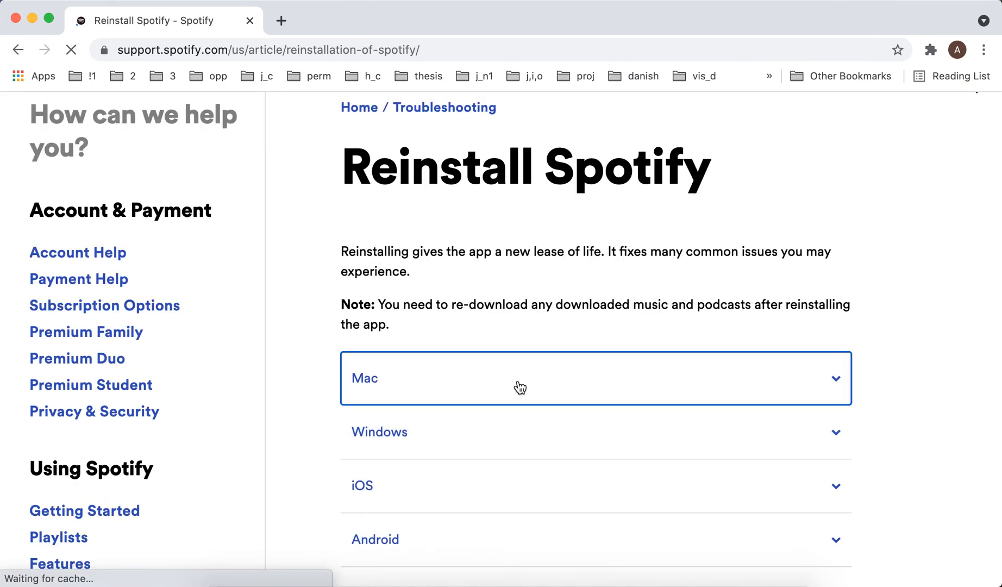
scroll(559, 361, down, 3)
scroll(560, 360, down, 1)
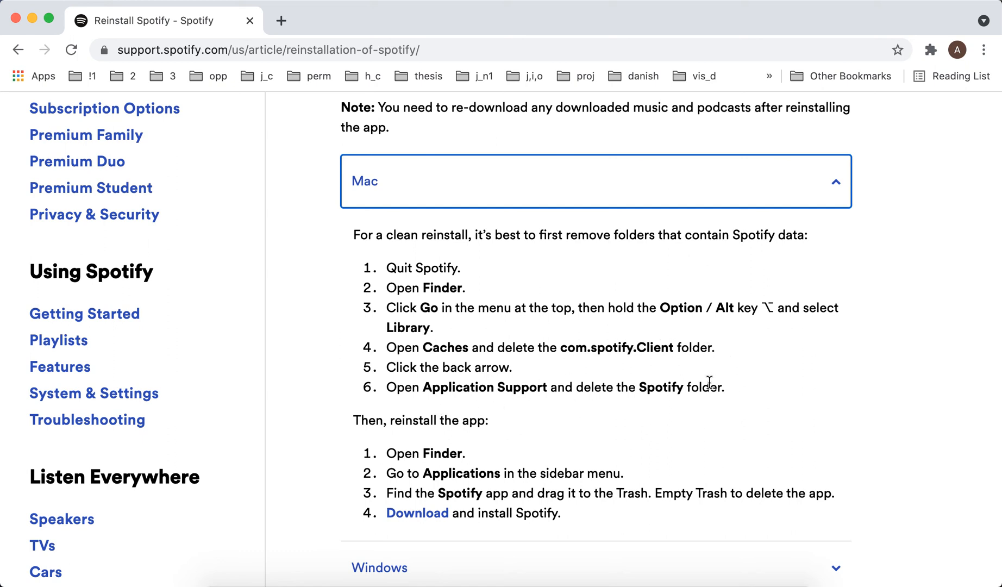
scroll(705, 388, down, 2)
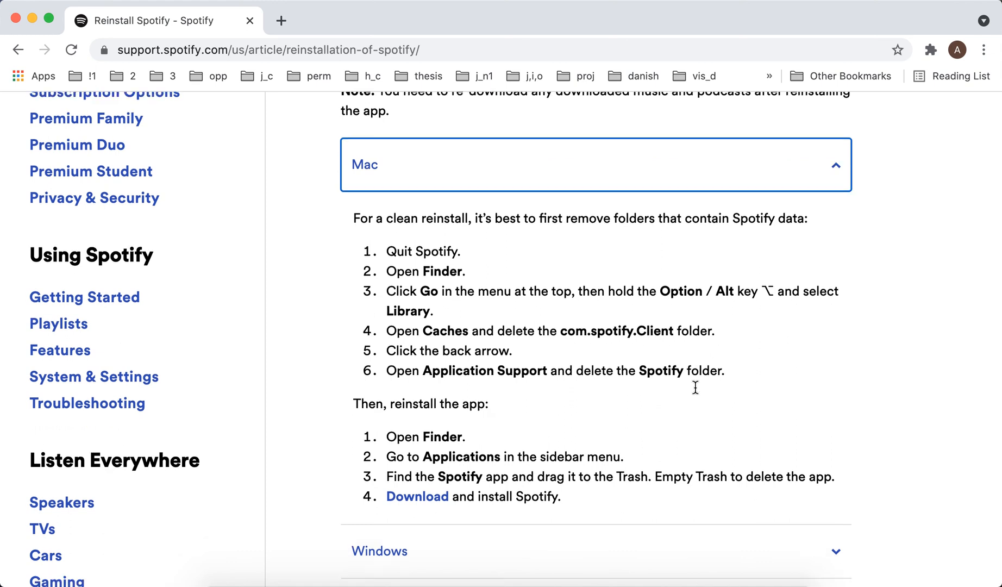
scroll(697, 387, down, 1)
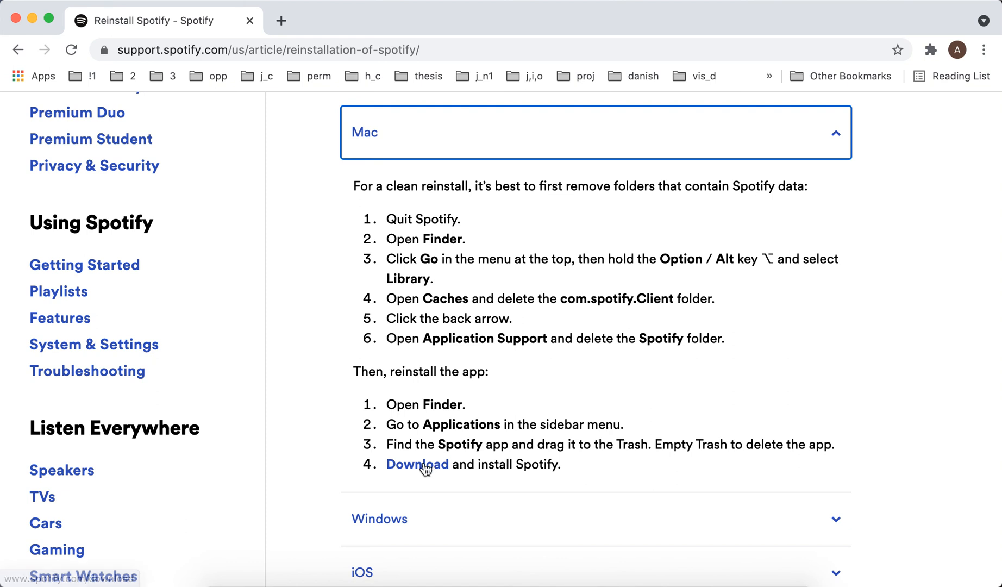
scroll(570, 377, up, 10)
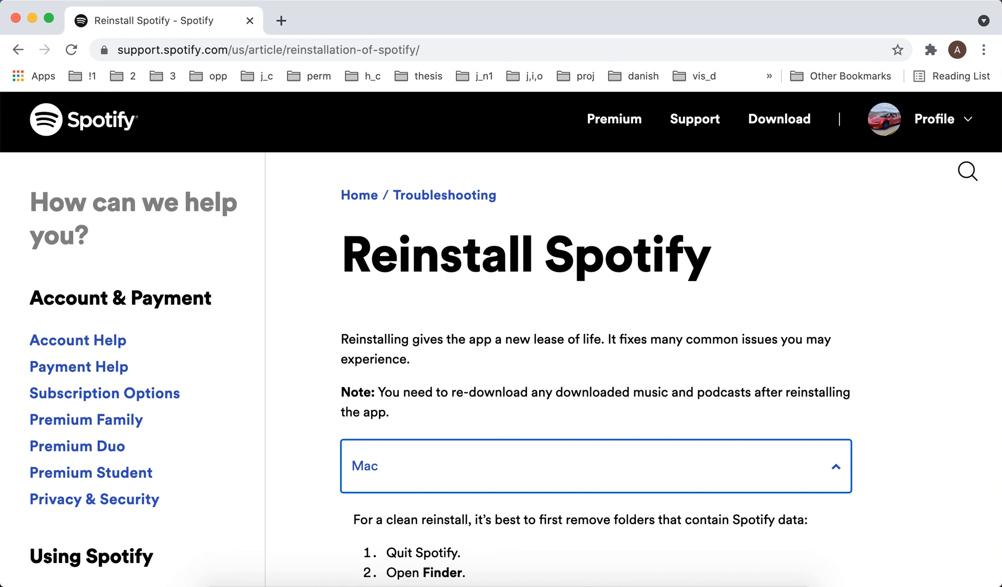
scroll(645, 369, down, 5)
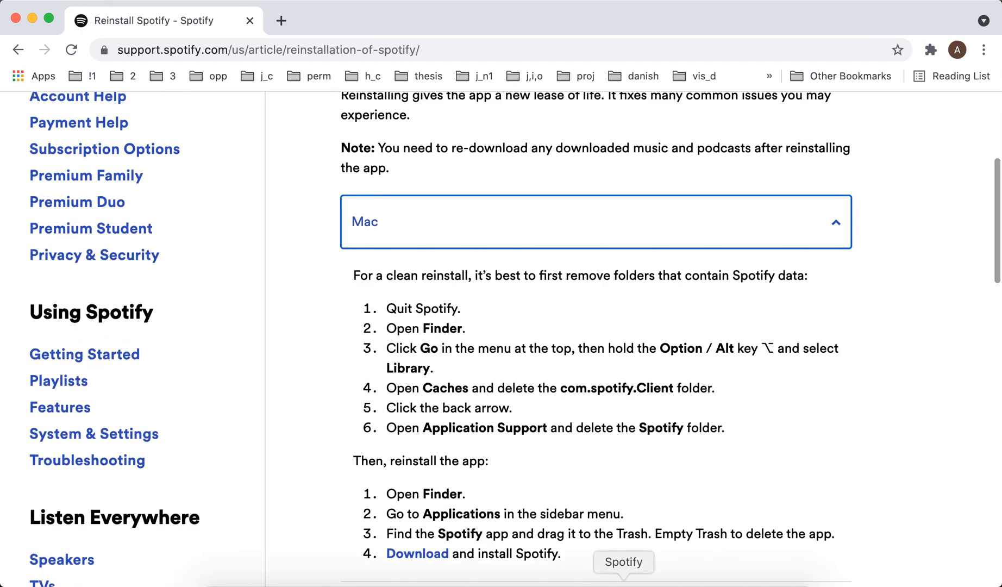
click(624, 580)
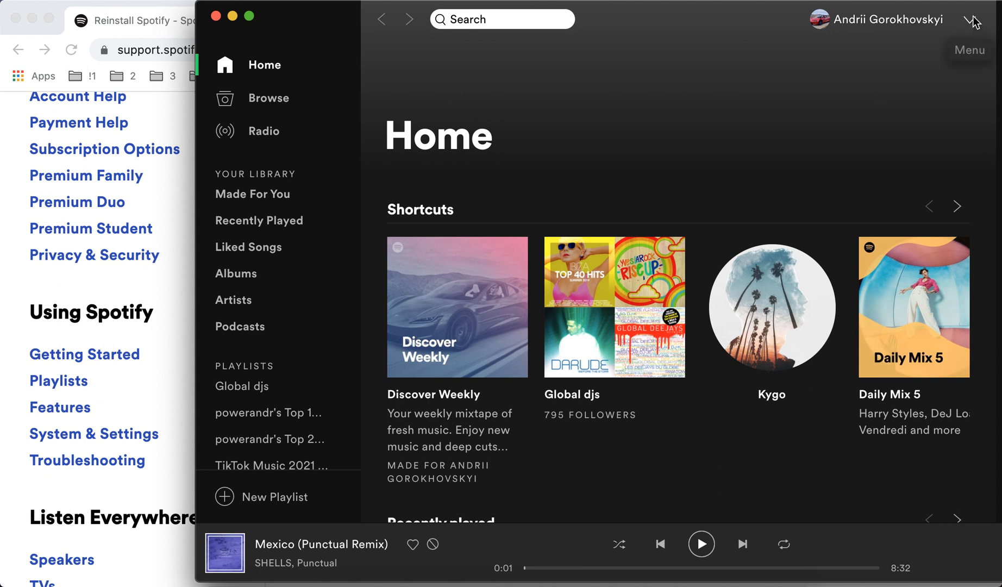
click(123, 25)
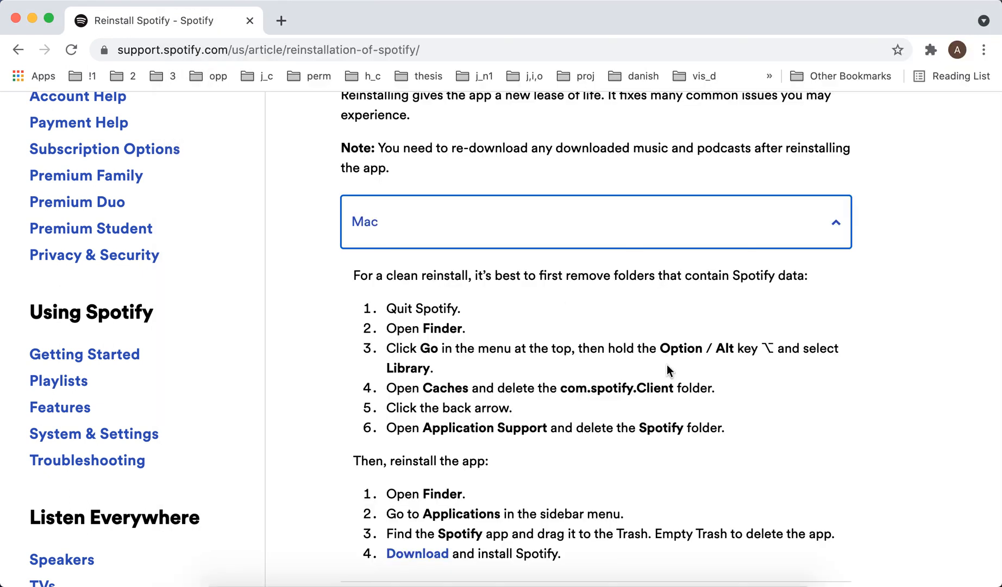